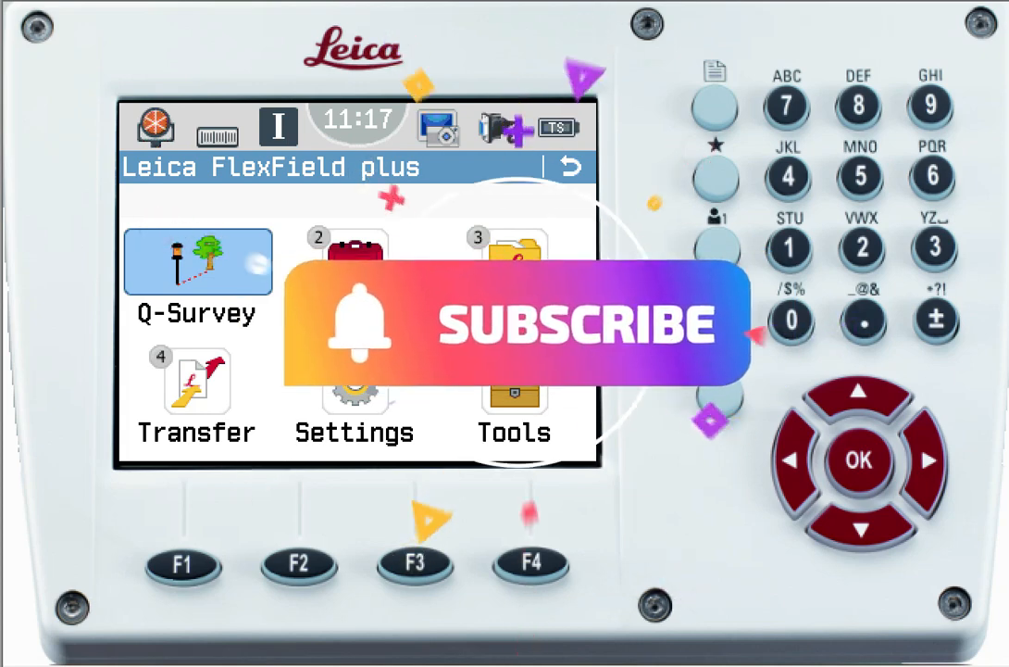
# Open the Station Setup program from the survey programs.
pyautogui.click(355, 263)
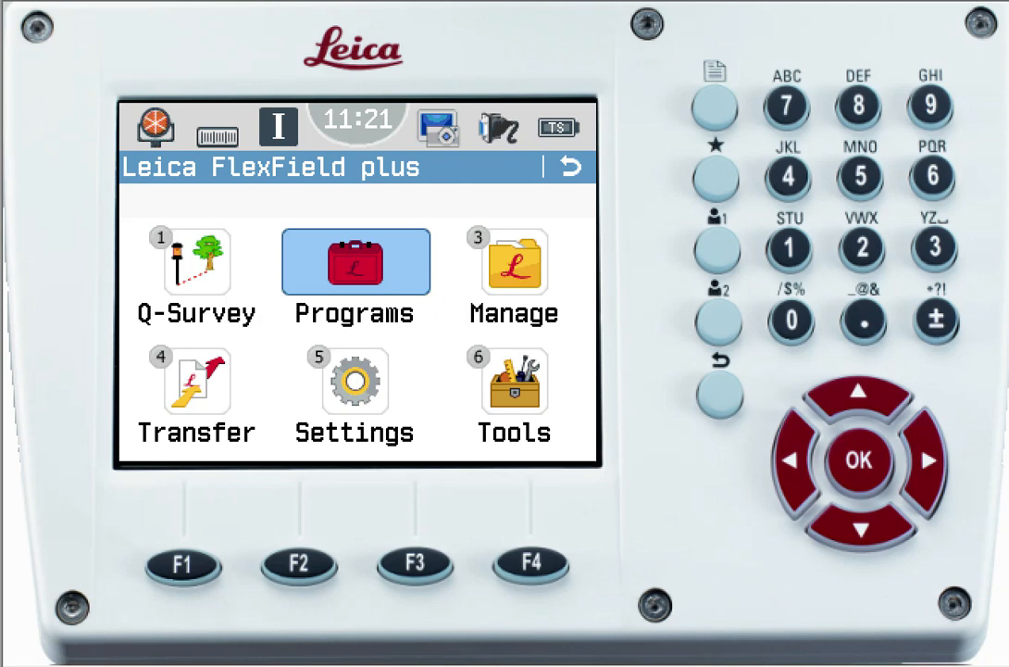
pyautogui.click(864, 548)
pyautogui.click(919, 495)
pyautogui.click(861, 415)
pyautogui.click(800, 473)
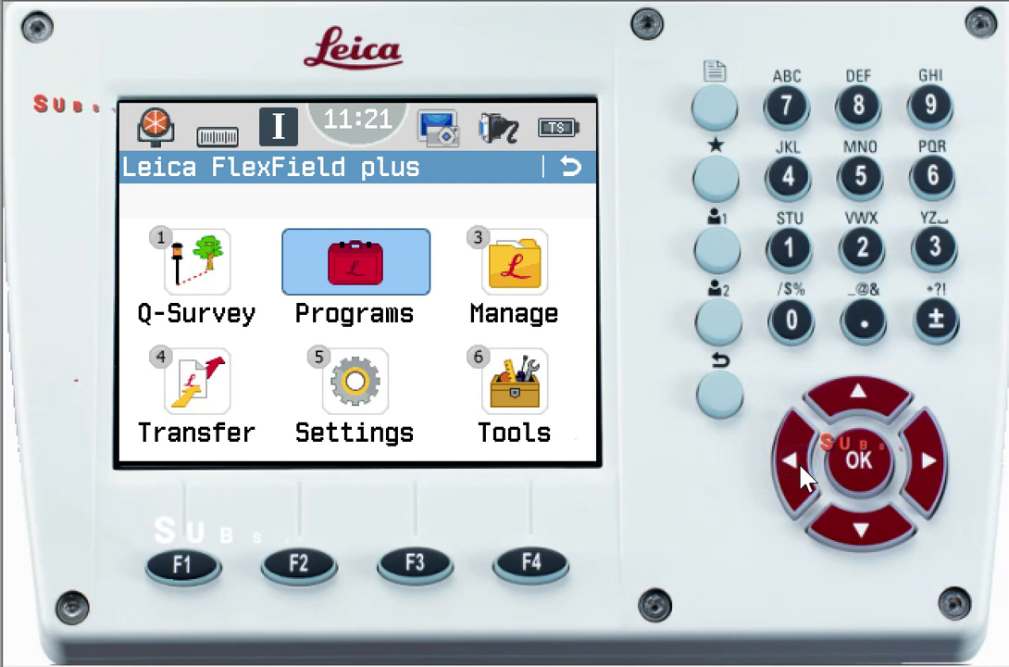
pyautogui.click(869, 470)
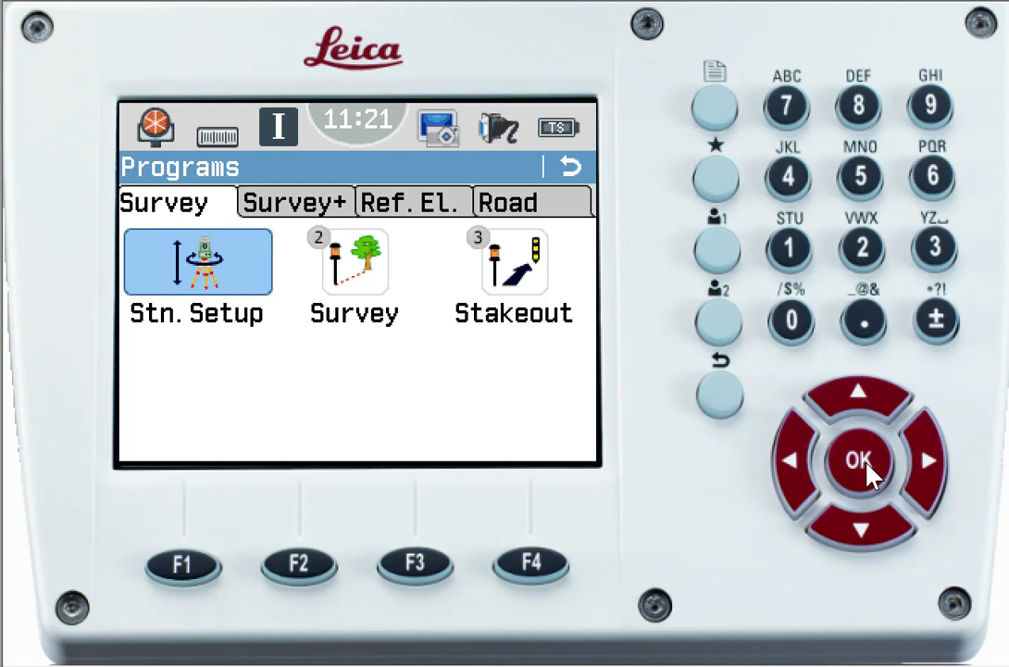
pyautogui.click(858, 461)
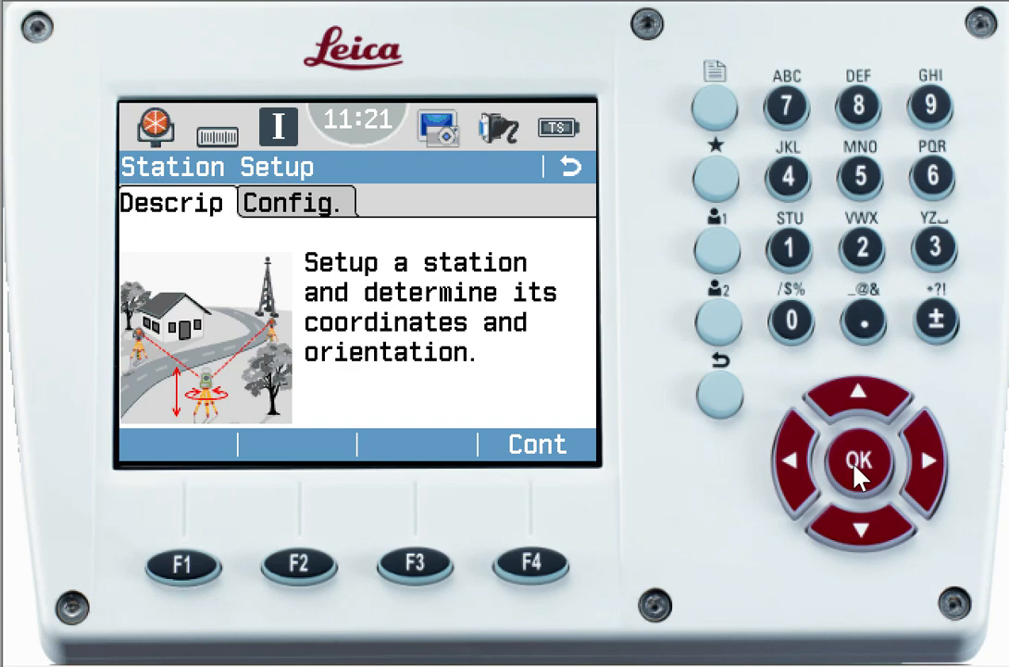
# Check the Station Setup configuration and description pages, and continue to the setup method selection.
pyautogui.click(935, 466)
pyautogui.click(305, 222)
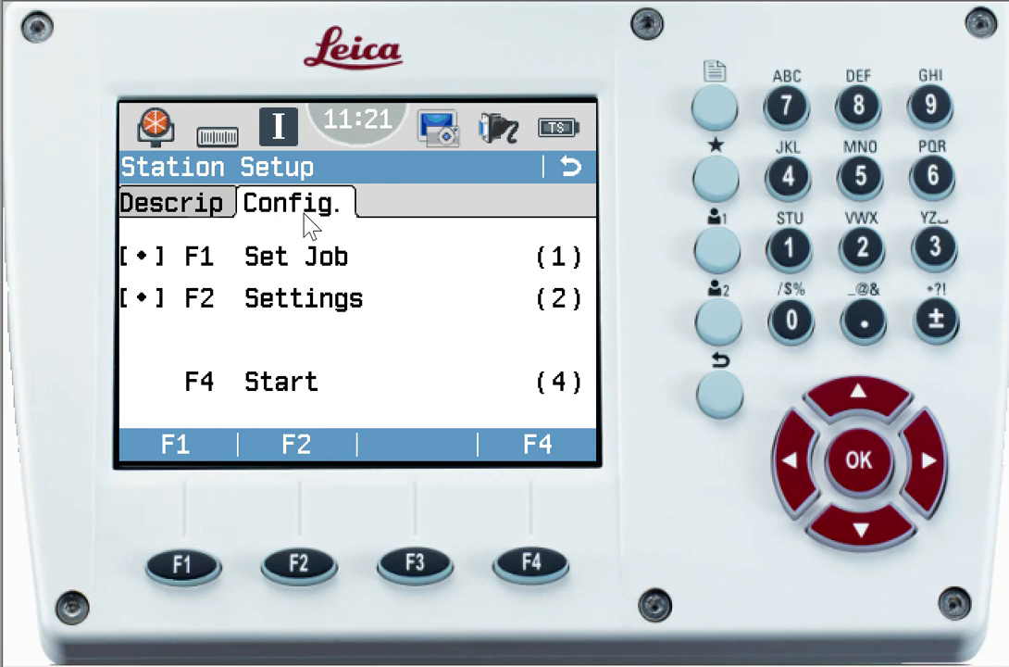
pyautogui.click(167, 220)
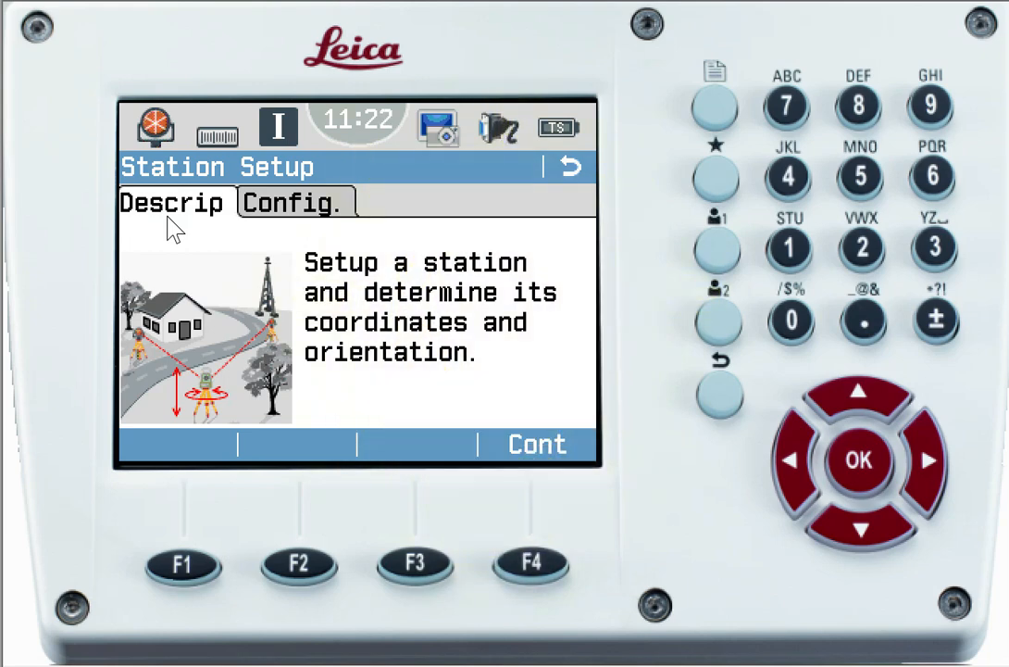
pyautogui.click(531, 566)
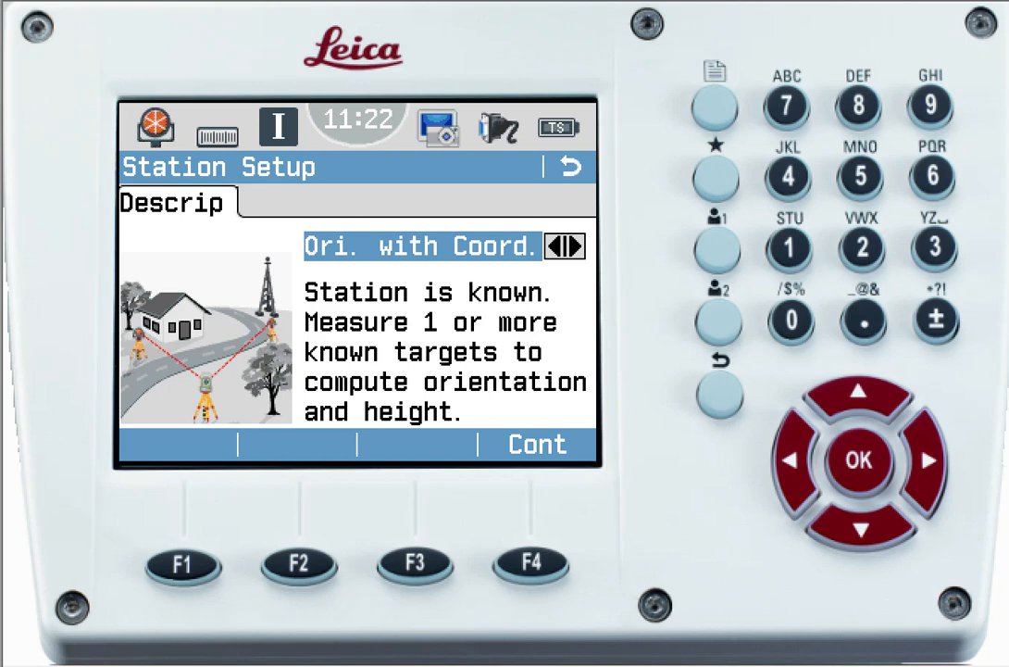
# Go through the available station setup methods, choose Resection and continue to the station data.
pyautogui.click(933, 467)
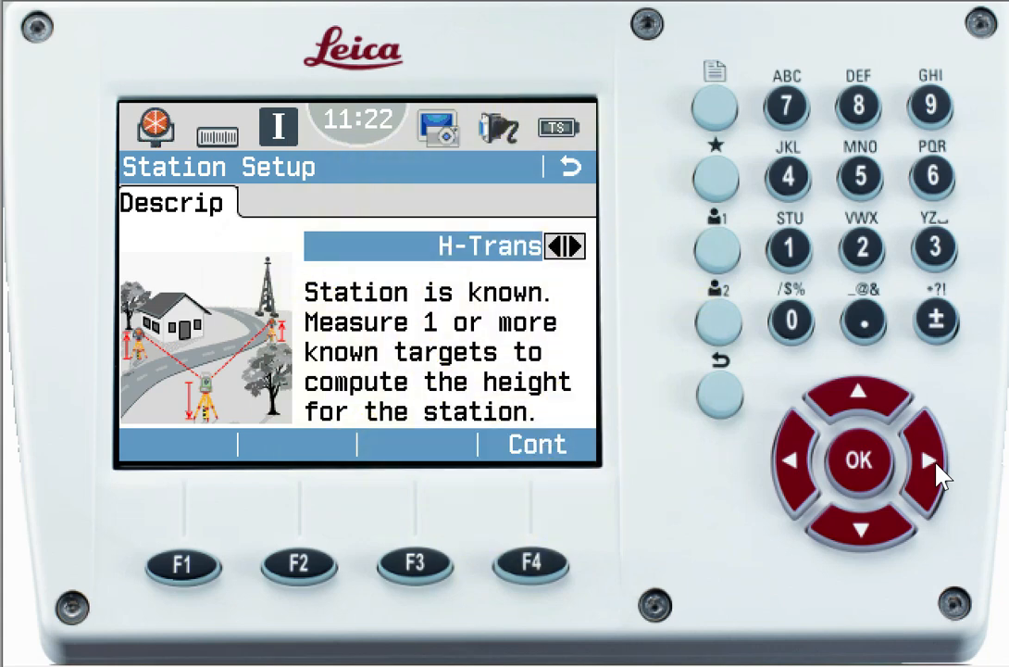
pyautogui.click(933, 468)
pyautogui.click(935, 470)
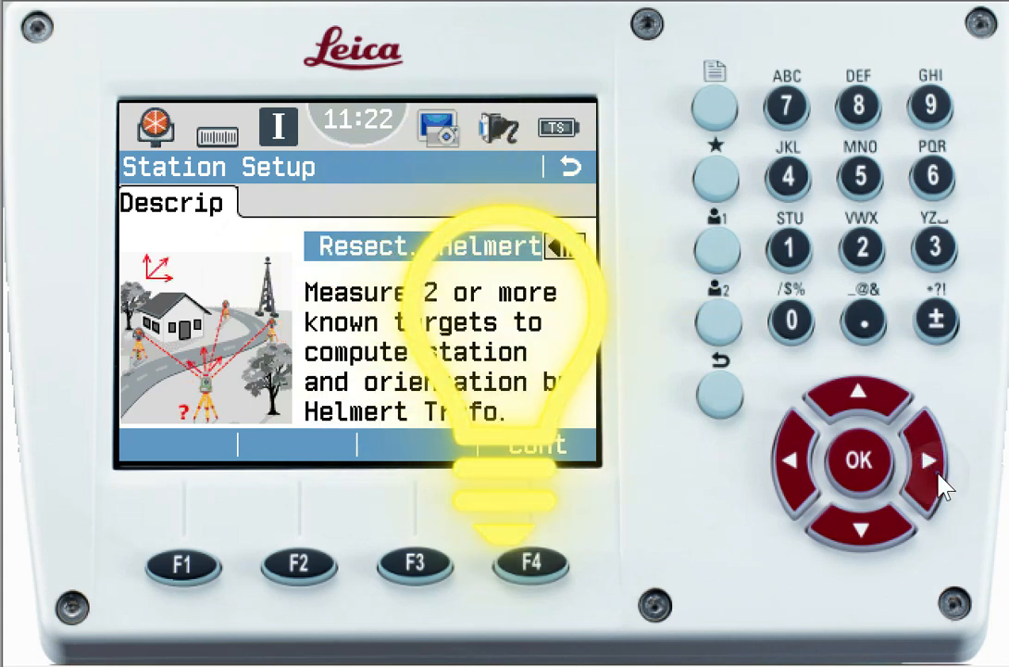
pyautogui.click(927, 457)
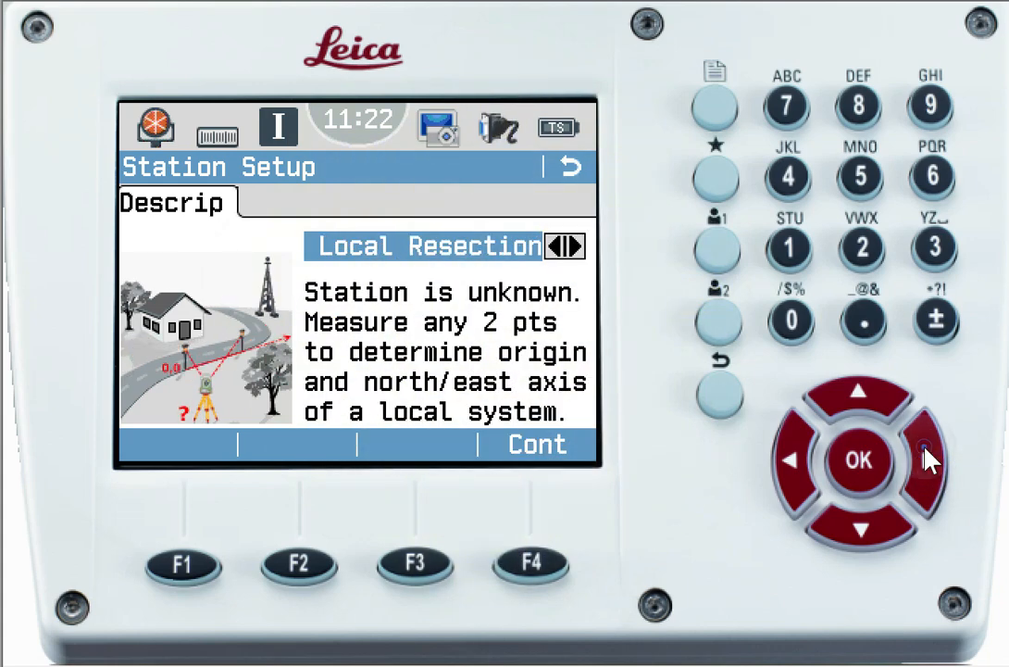
pyautogui.click(929, 460)
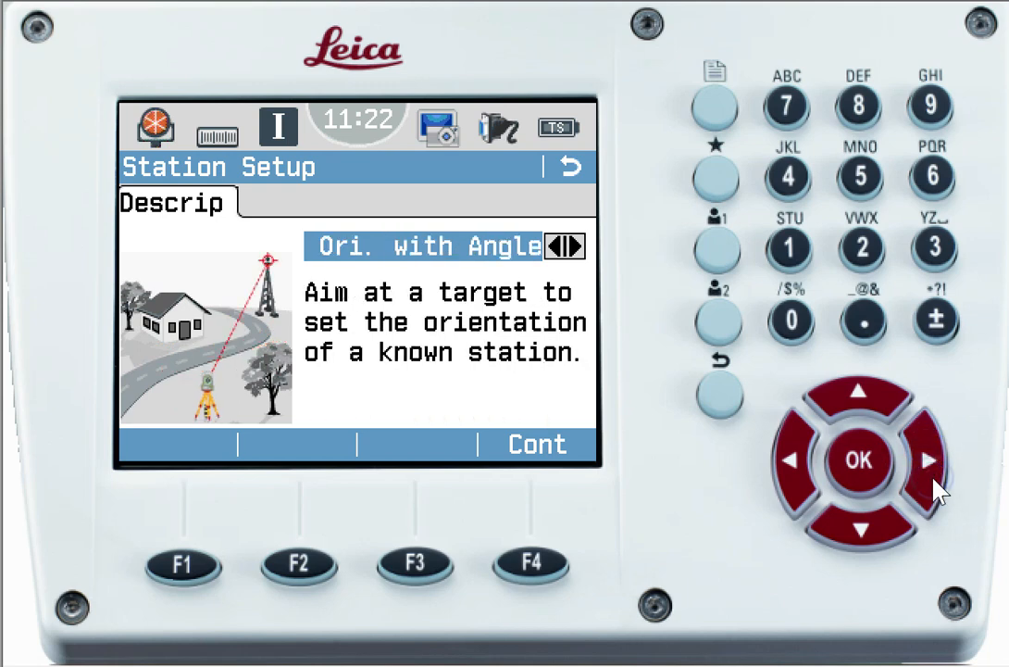
pyautogui.click(785, 451)
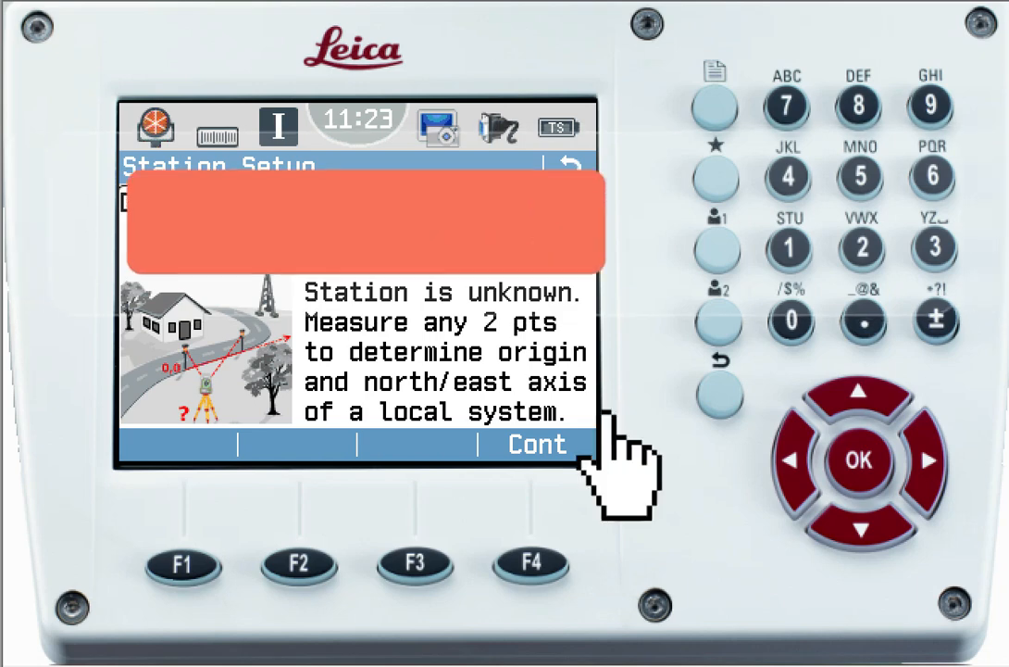
pyautogui.click(788, 463)
pyautogui.click(788, 463)
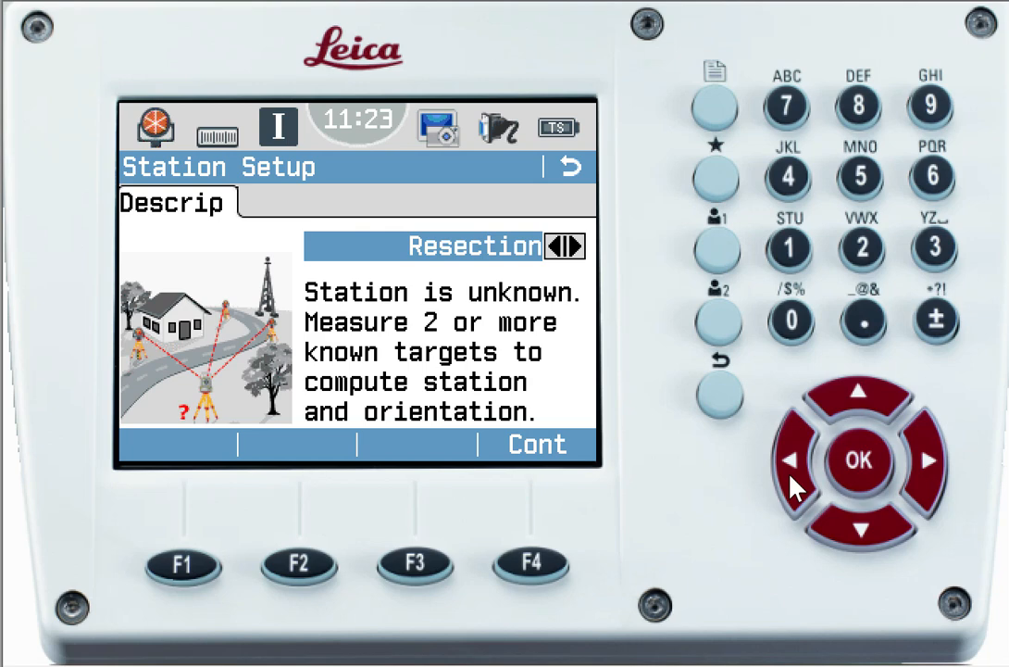
pyautogui.click(540, 581)
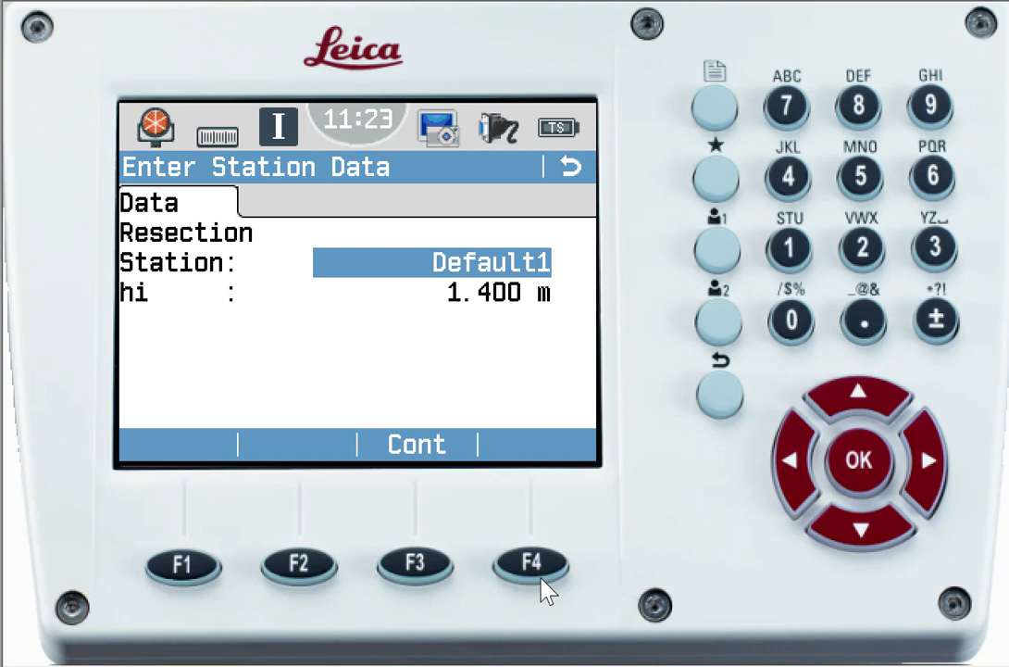
# Accept the station name Default1 and instrument height of 1.400 m, and continue to target point entry.
pyautogui.click(857, 463)
pyautogui.click(852, 456)
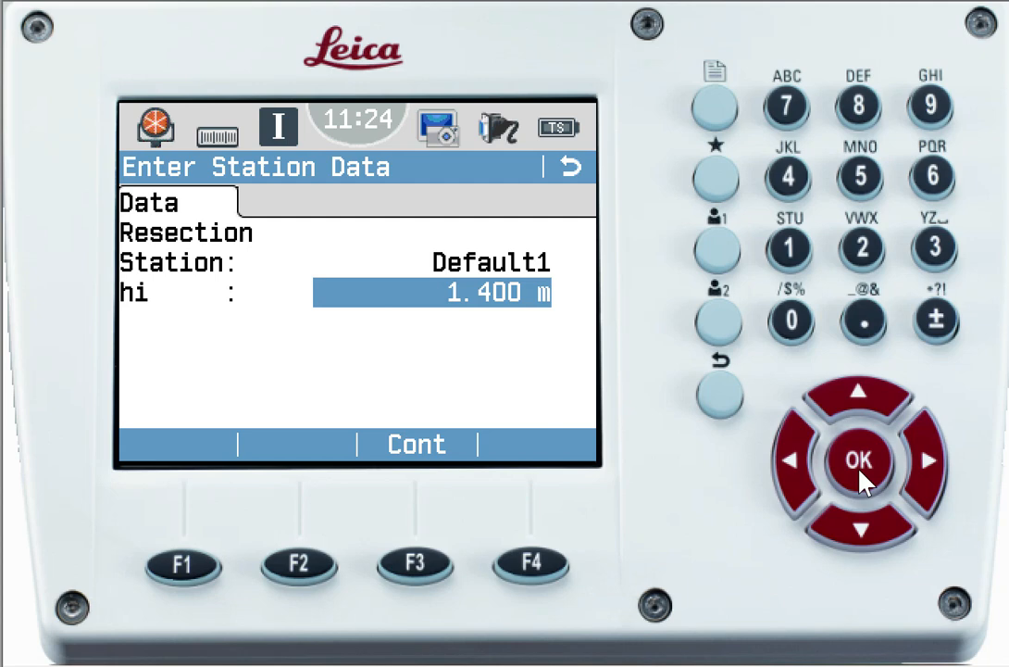
pyautogui.click(416, 580)
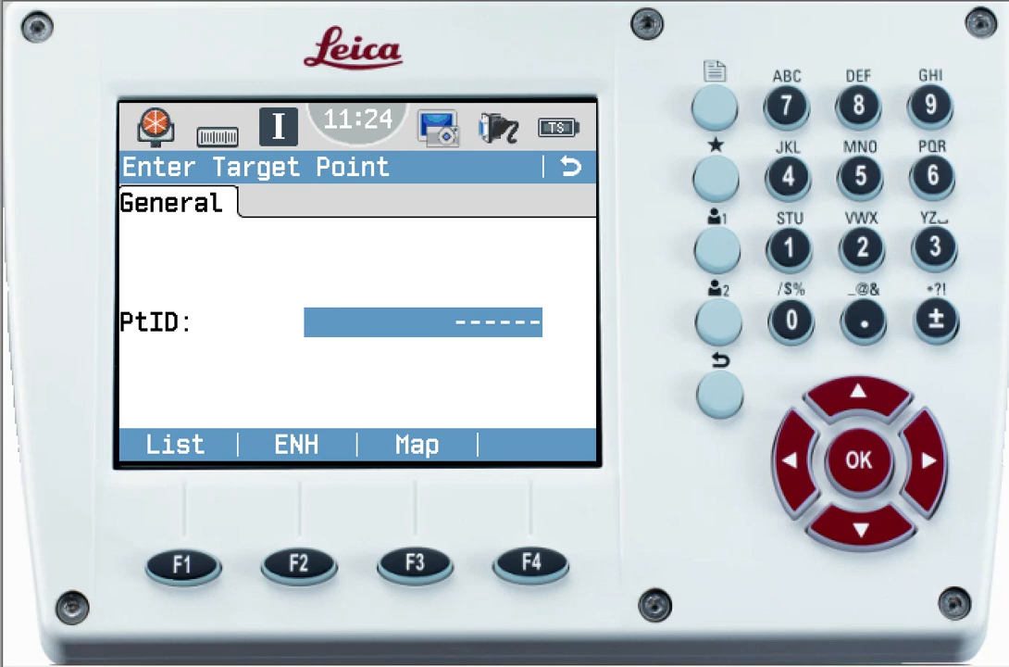
# Start manual coordinate entry for the first target point, with PtID 1 and East 1000 m.
pyautogui.click(290, 580)
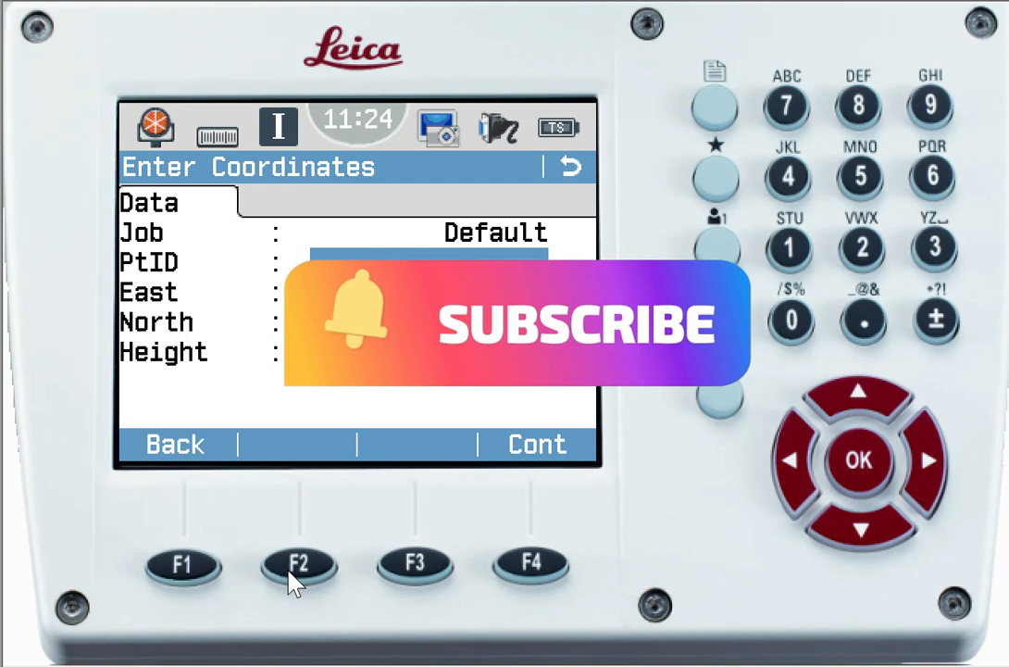
pyautogui.click(790, 255)
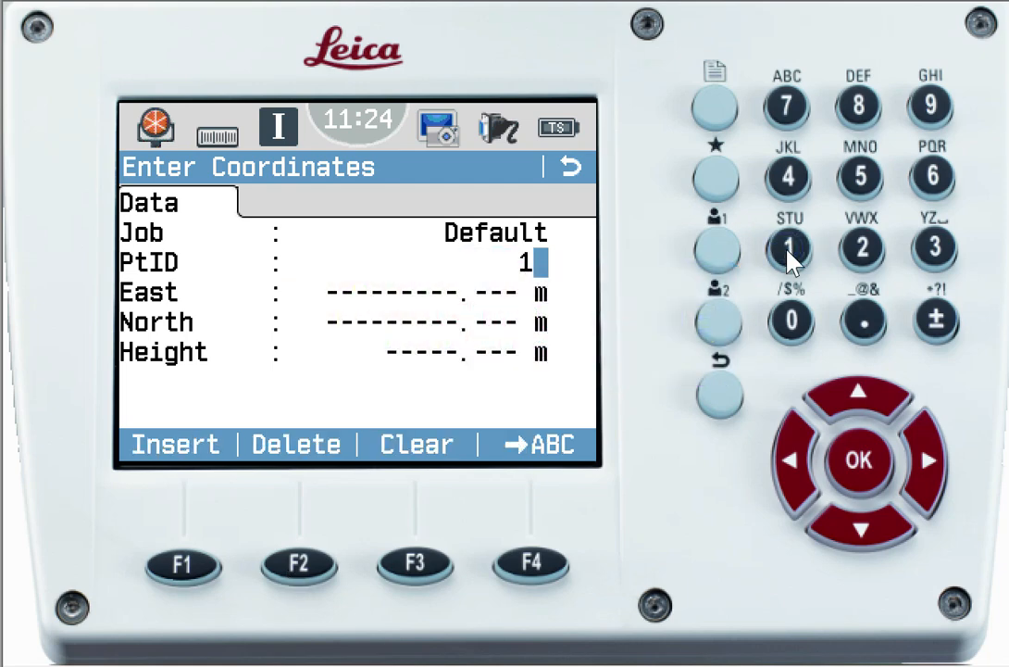
pyautogui.click(867, 465)
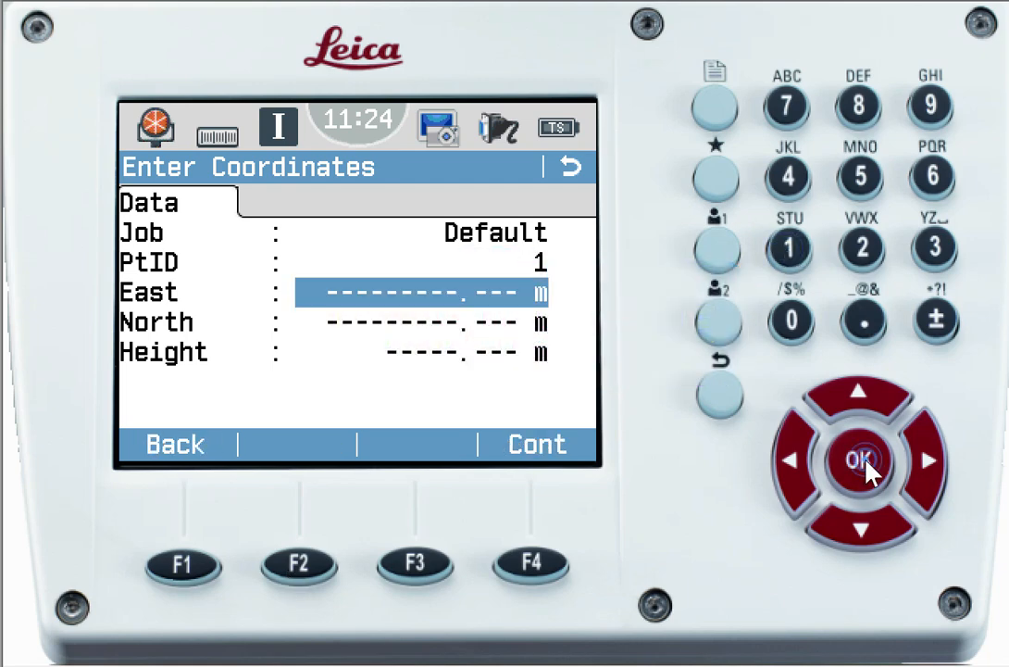
pyautogui.click(790, 250)
pyautogui.click(789, 325)
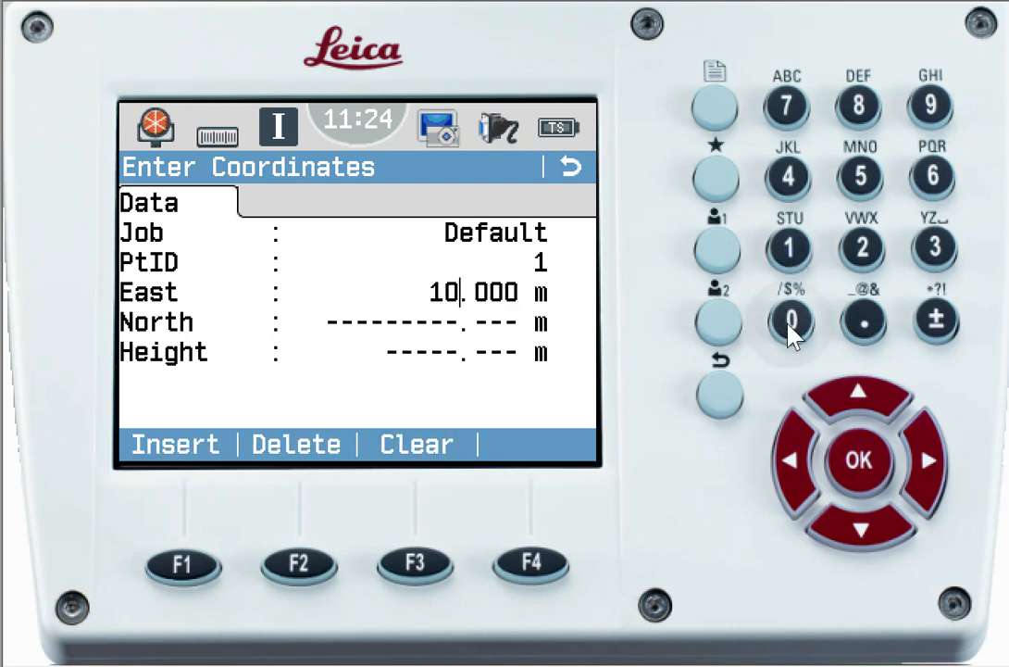
pyautogui.click(789, 324)
pyautogui.click(789, 324)
pyautogui.click(869, 472)
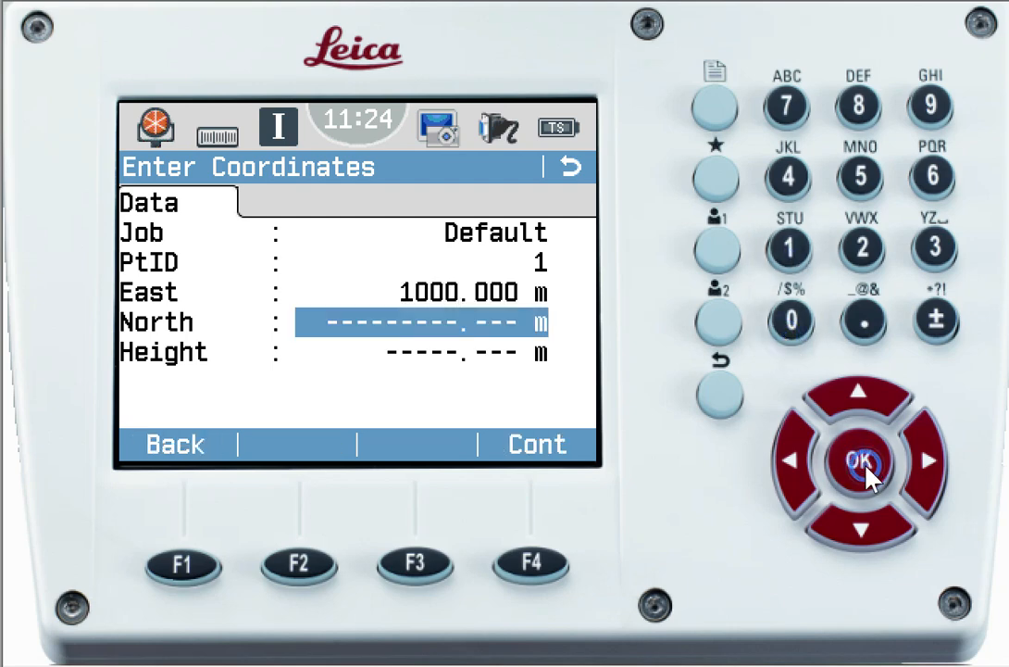
# Set target point 1's North coordinate to 1100 m and its height to 10 m.
pyautogui.click(789, 248)
pyautogui.click(789, 248)
pyautogui.click(792, 320)
pyautogui.click(791, 320)
pyautogui.click(858, 462)
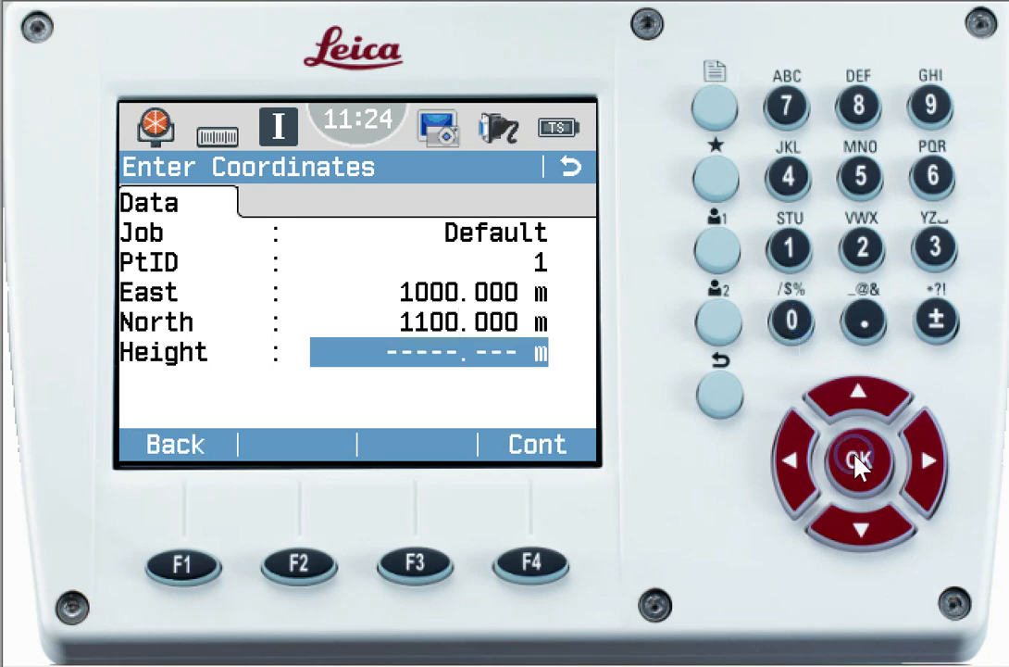
pyautogui.click(789, 249)
pyautogui.click(791, 320)
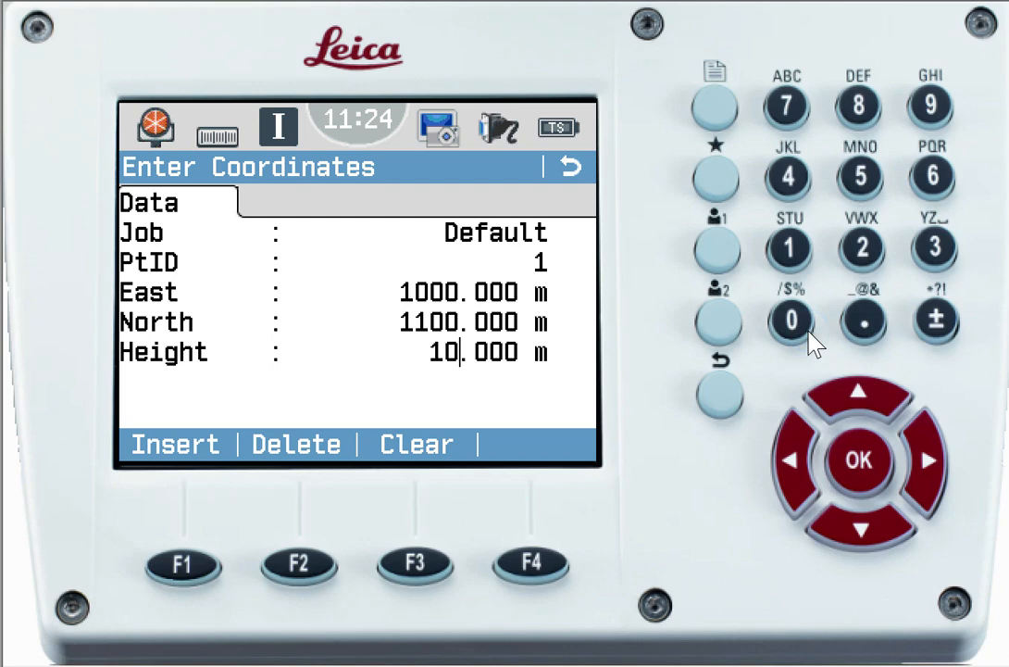
pyautogui.click(859, 460)
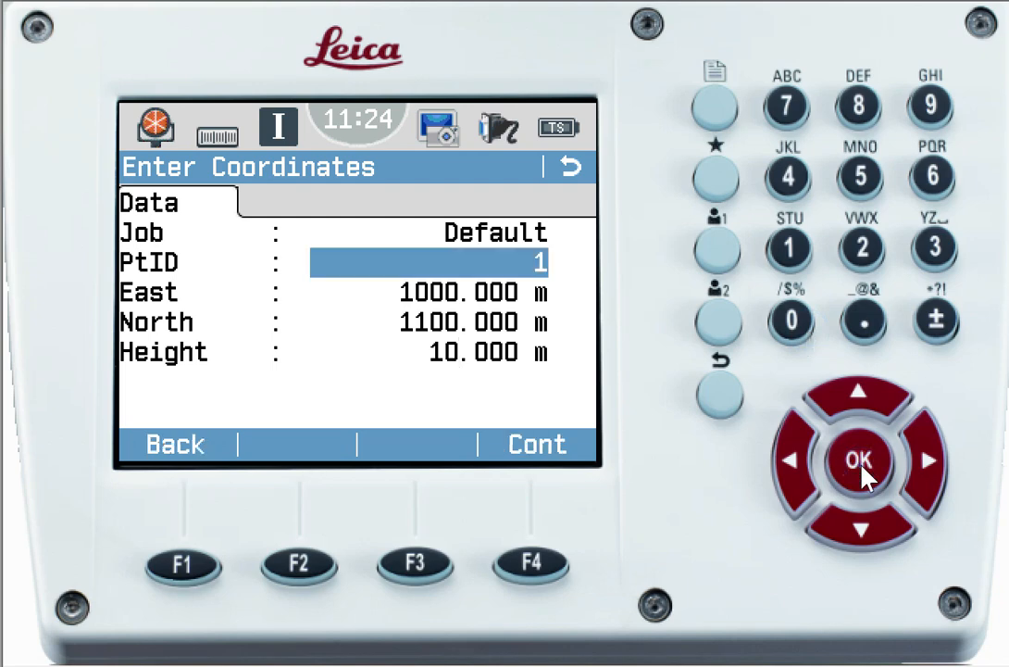
# Save point 1's coordinates over the existing point and measure to that target.
pyautogui.click(539, 578)
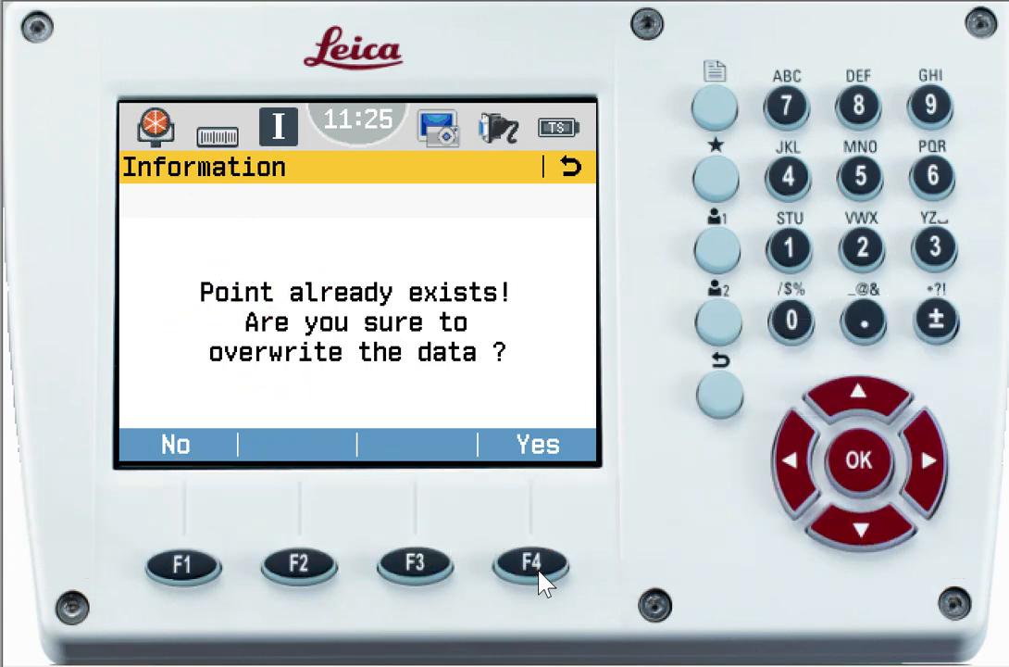
pyautogui.click(541, 574)
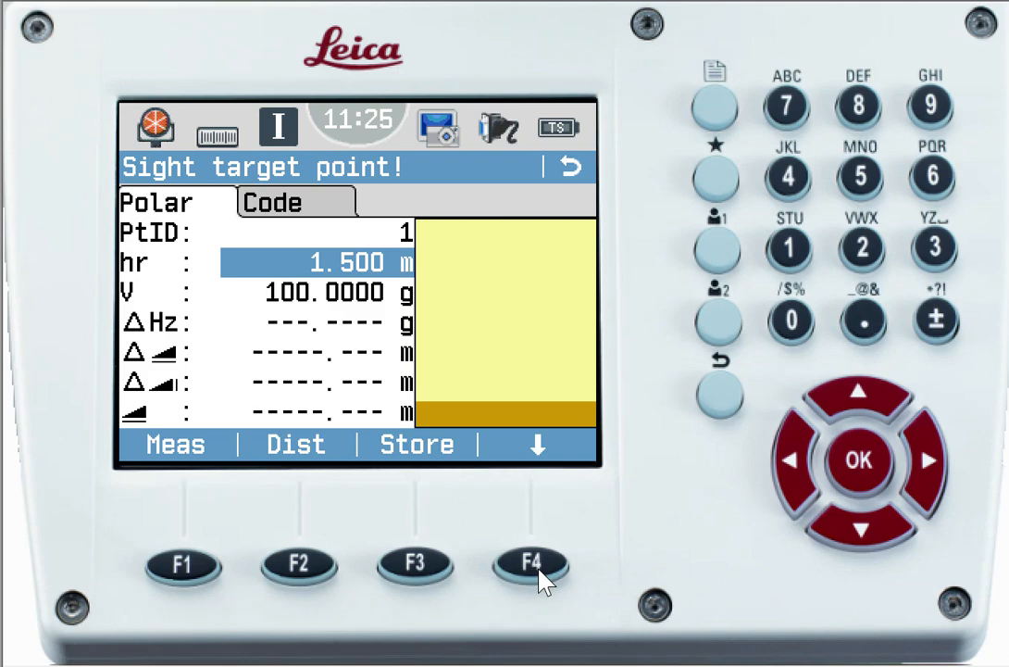
pyautogui.click(182, 566)
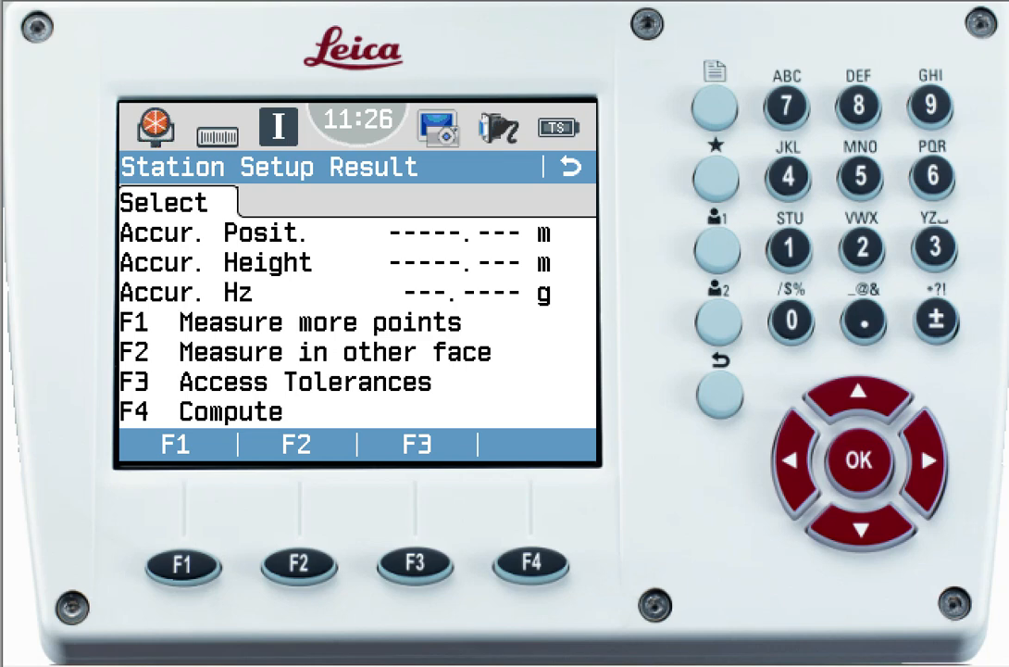
# Add a second target point by manual coordinate entry, with PtID 2 and East 2000 m.
pyautogui.click(190, 570)
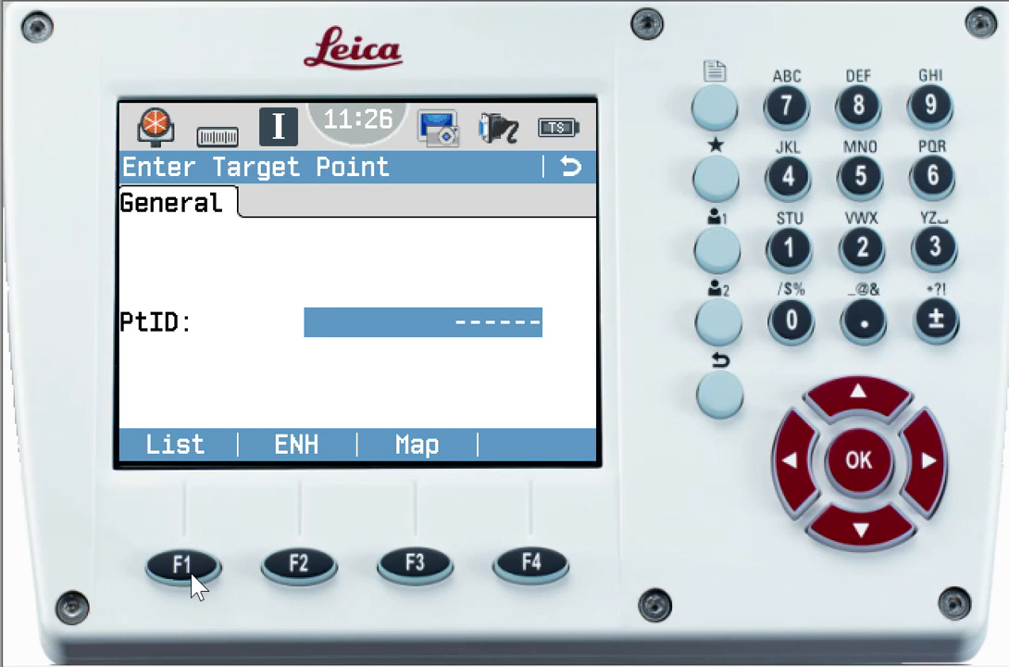
pyautogui.click(308, 572)
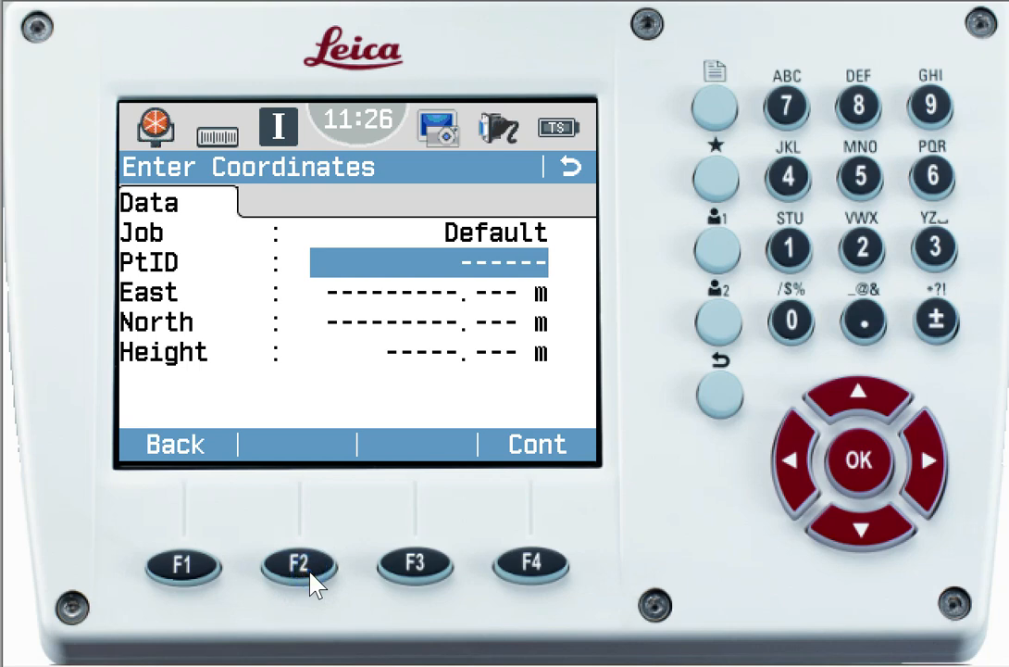
pyautogui.click(860, 260)
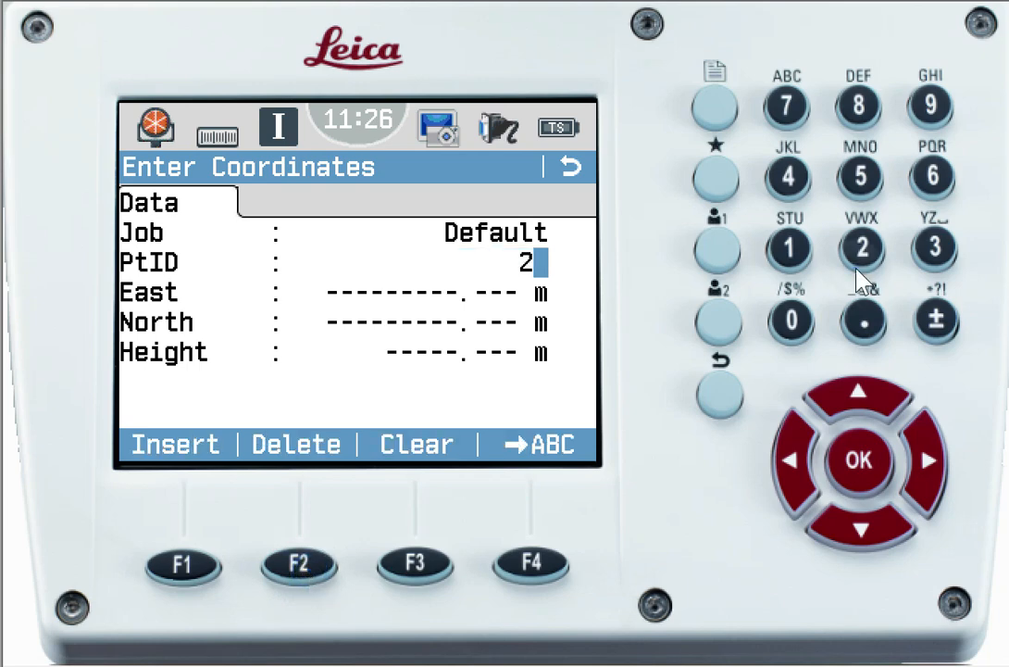
pyautogui.click(869, 462)
pyautogui.click(871, 462)
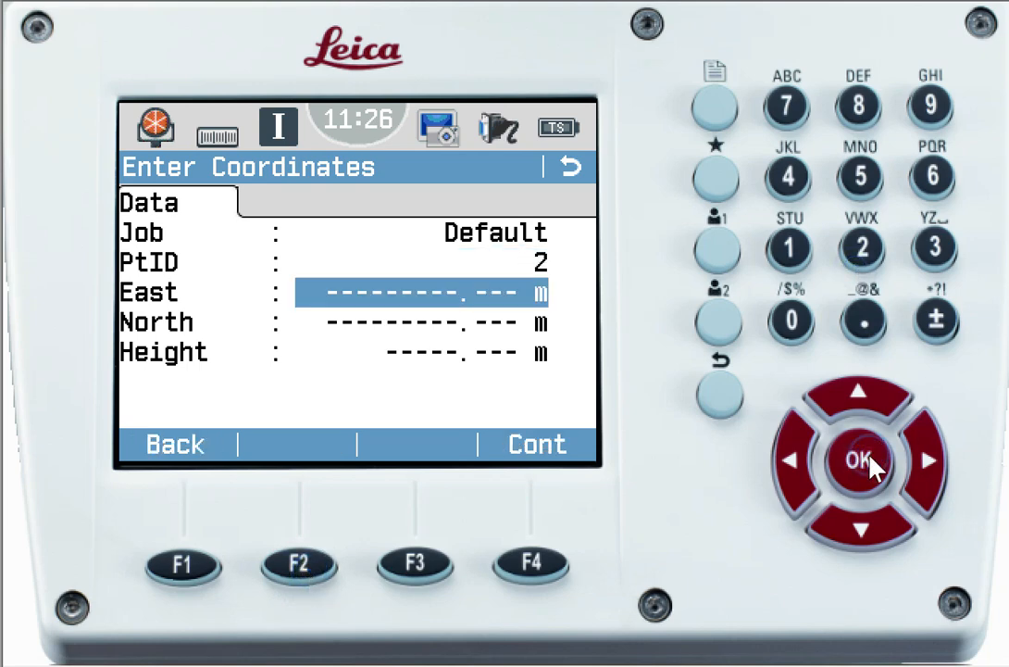
pyautogui.click(861, 252)
pyautogui.tripleClick(792, 320)
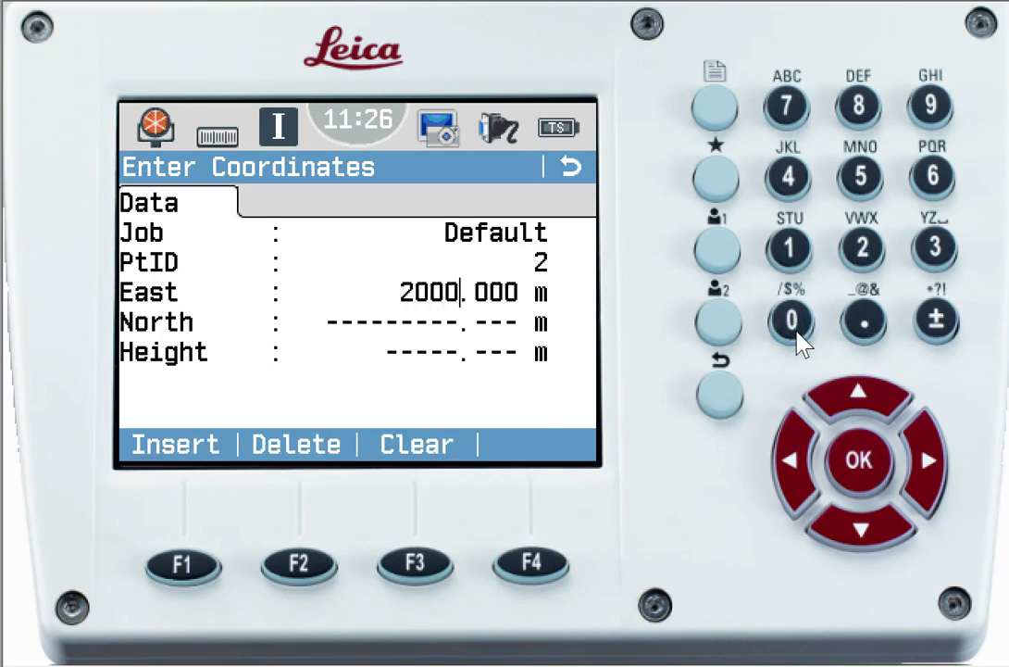
pyautogui.click(868, 462)
# Set target point 2's North coordinate to 2100 m and its height to 11 m.
pyautogui.click(863, 251)
pyautogui.click(788, 248)
pyautogui.click(792, 320)
pyautogui.click(792, 320)
pyautogui.click(869, 463)
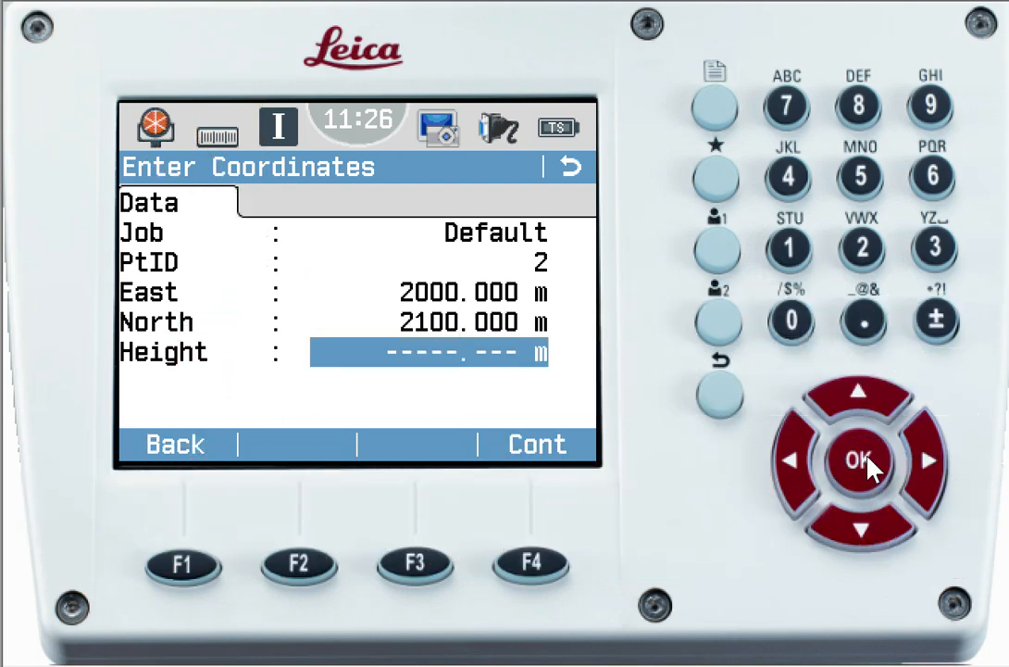
pyautogui.click(789, 249)
pyautogui.click(788, 249)
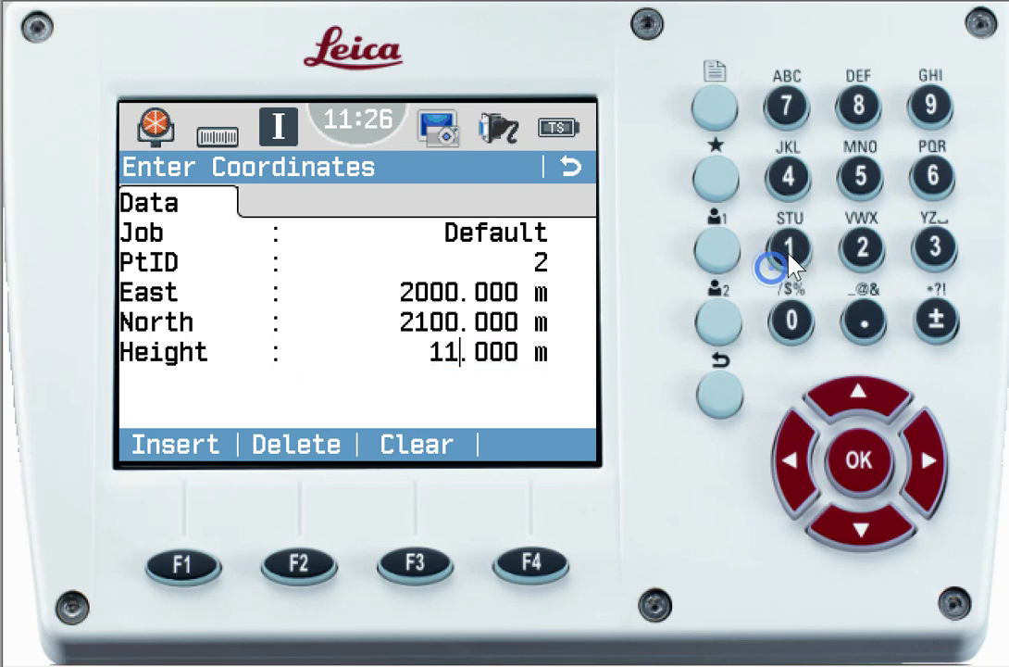
pyautogui.click(864, 467)
pyautogui.click(861, 468)
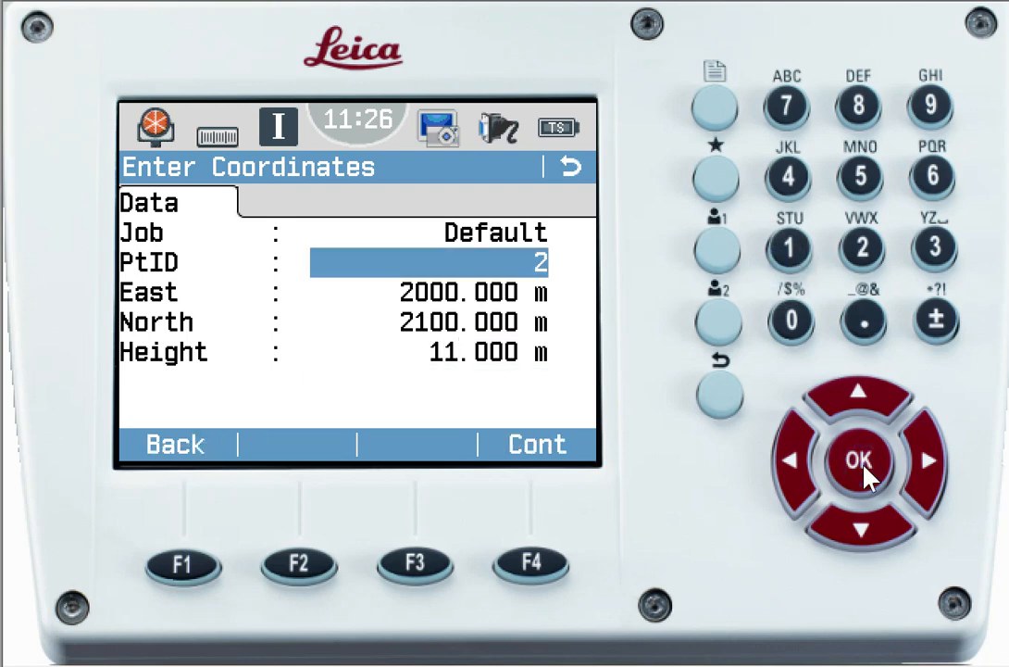
# Accept point 2's coordinates and measure to that target.
pyautogui.click(530, 565)
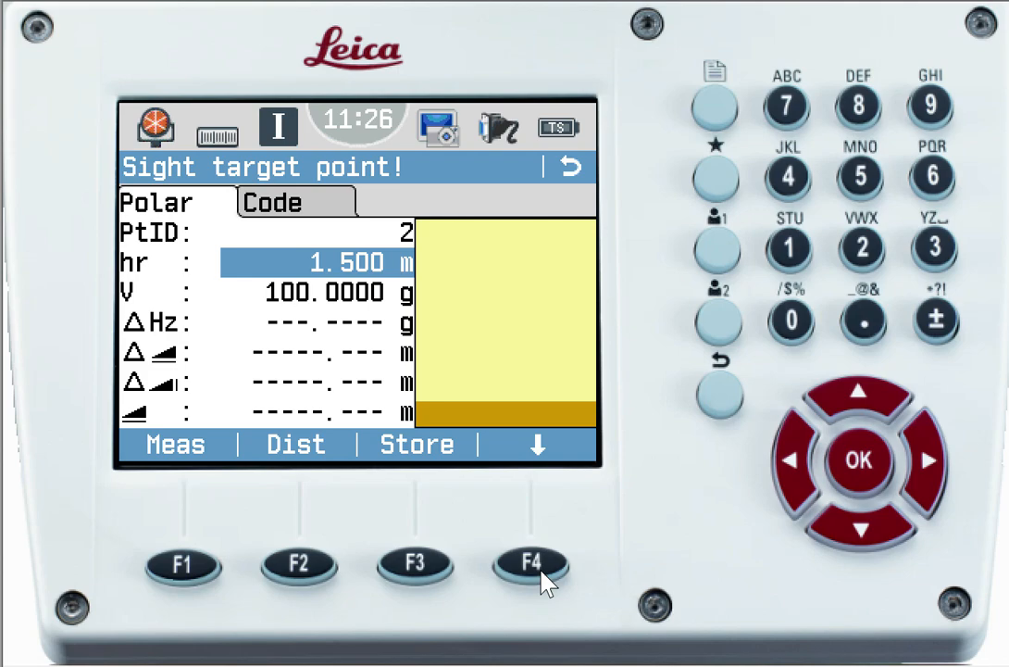
pyautogui.click(183, 566)
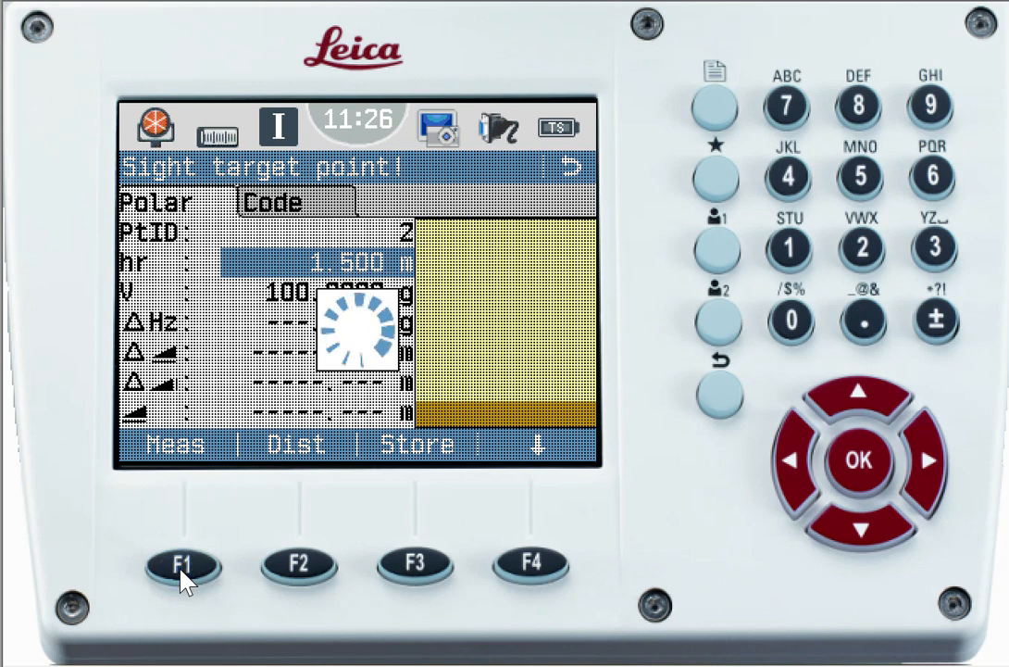